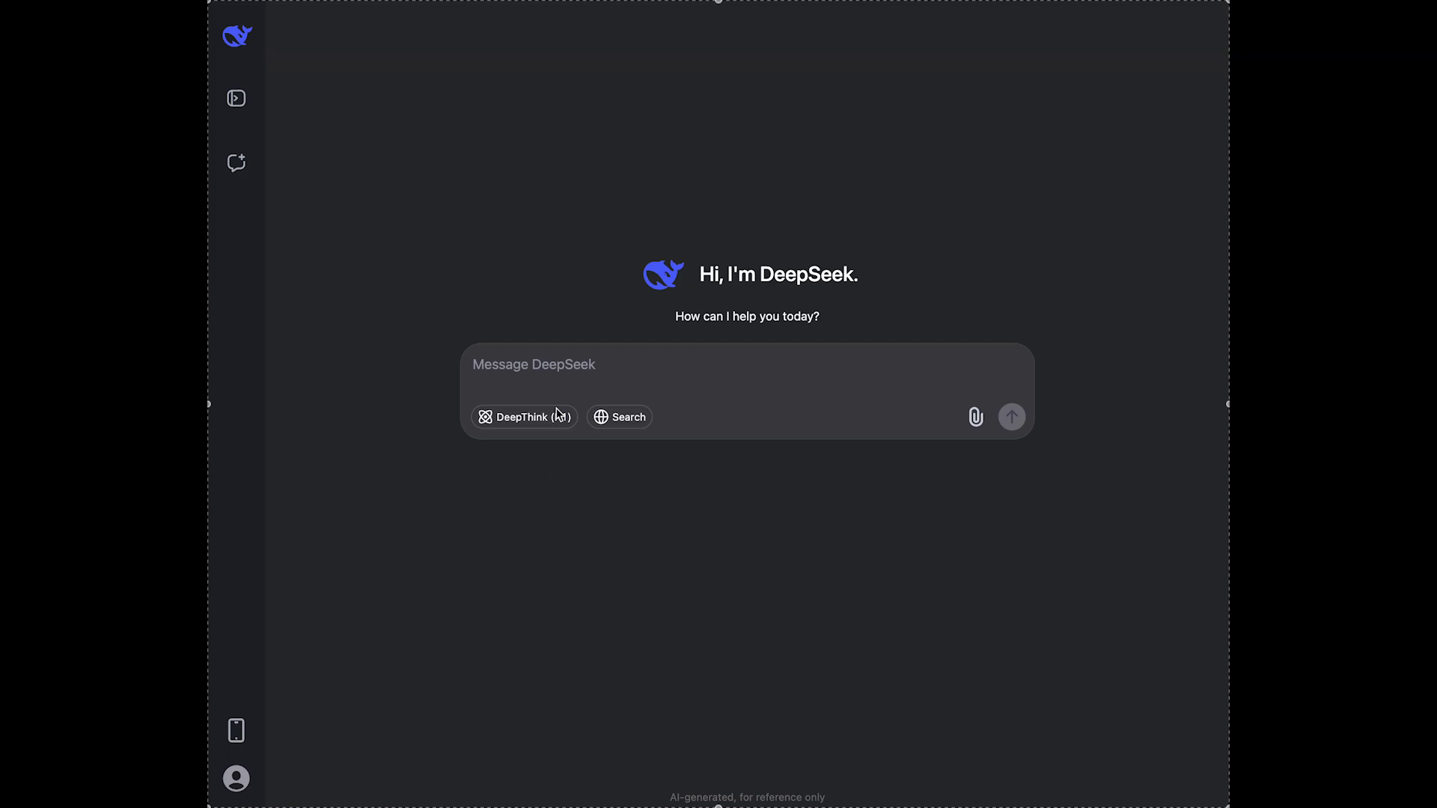
Step: Paste a 5-year digital marketer resume-summary request, followed by a request for 10 key skills
left_click(536, 366)
type("Write a professional resume summary for a marketing professional with 5 years of experience in digital marketing and content strategy.")
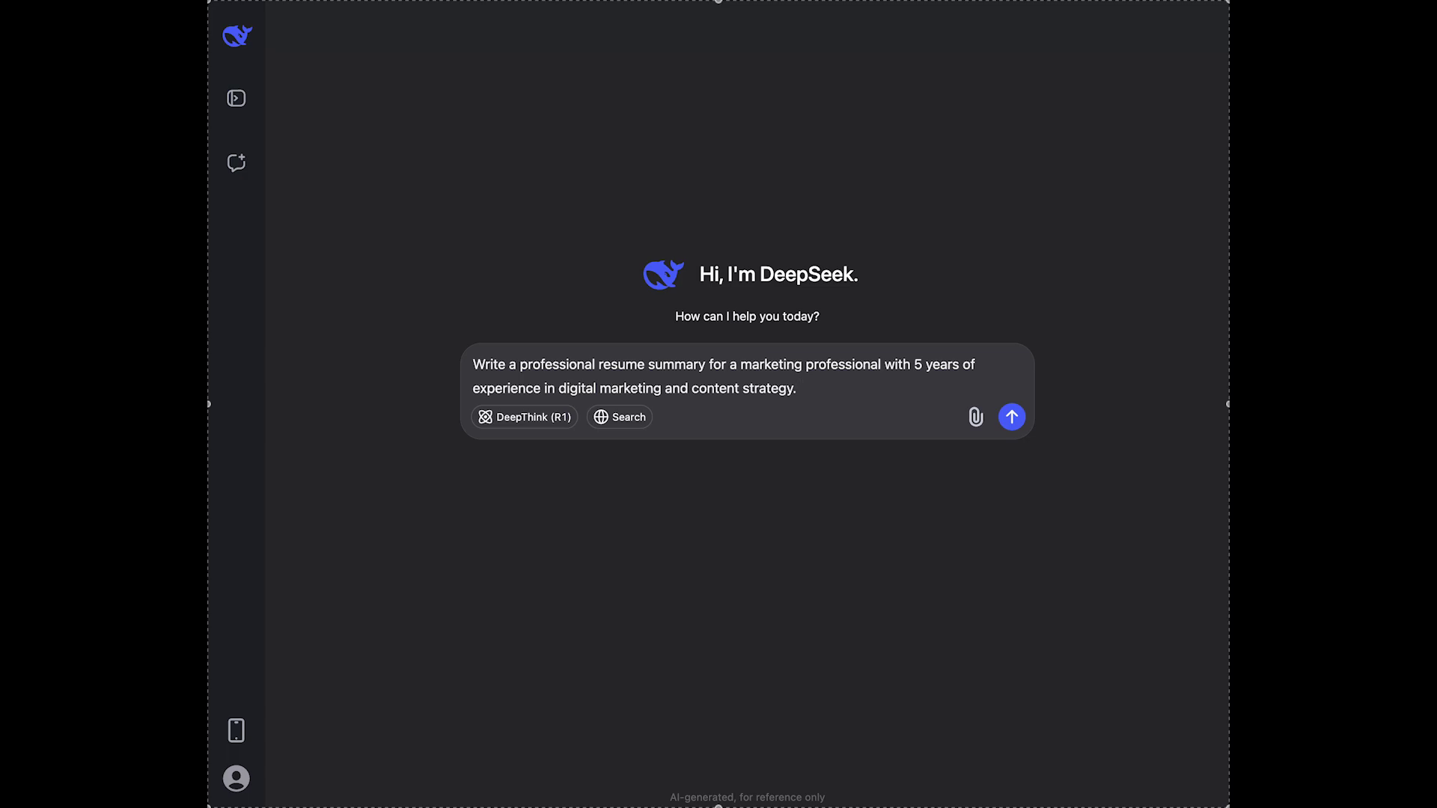
left_click(833, 404)
type("List 10 key skills for a digital marketing professional.")
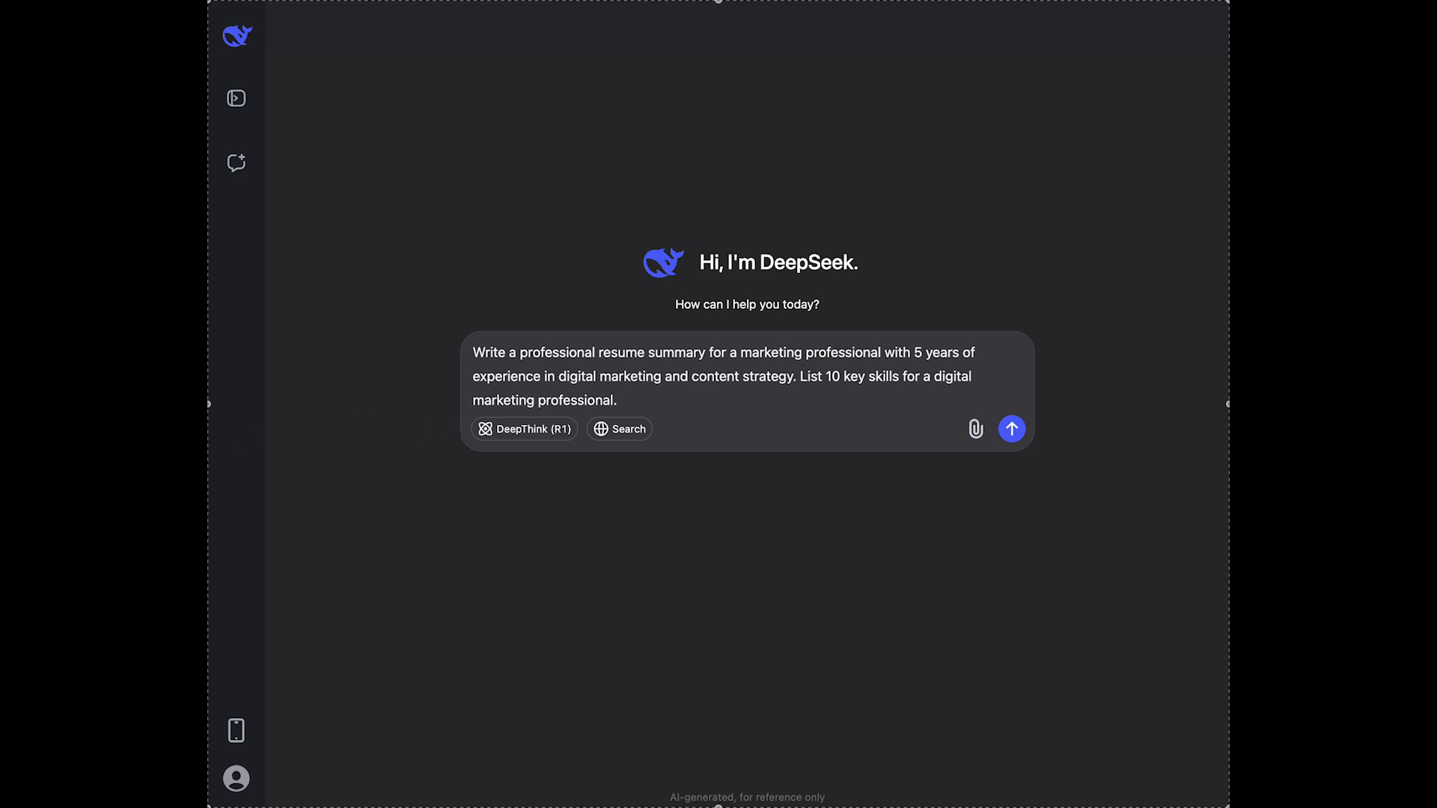
Step: Append a request for 3 bullet points for a digital marketing manager role to the draft
left_click(708, 417)
type("Write 3 bullet points for a digital marketing manager role, focusing on campaign performance and team leadership.")
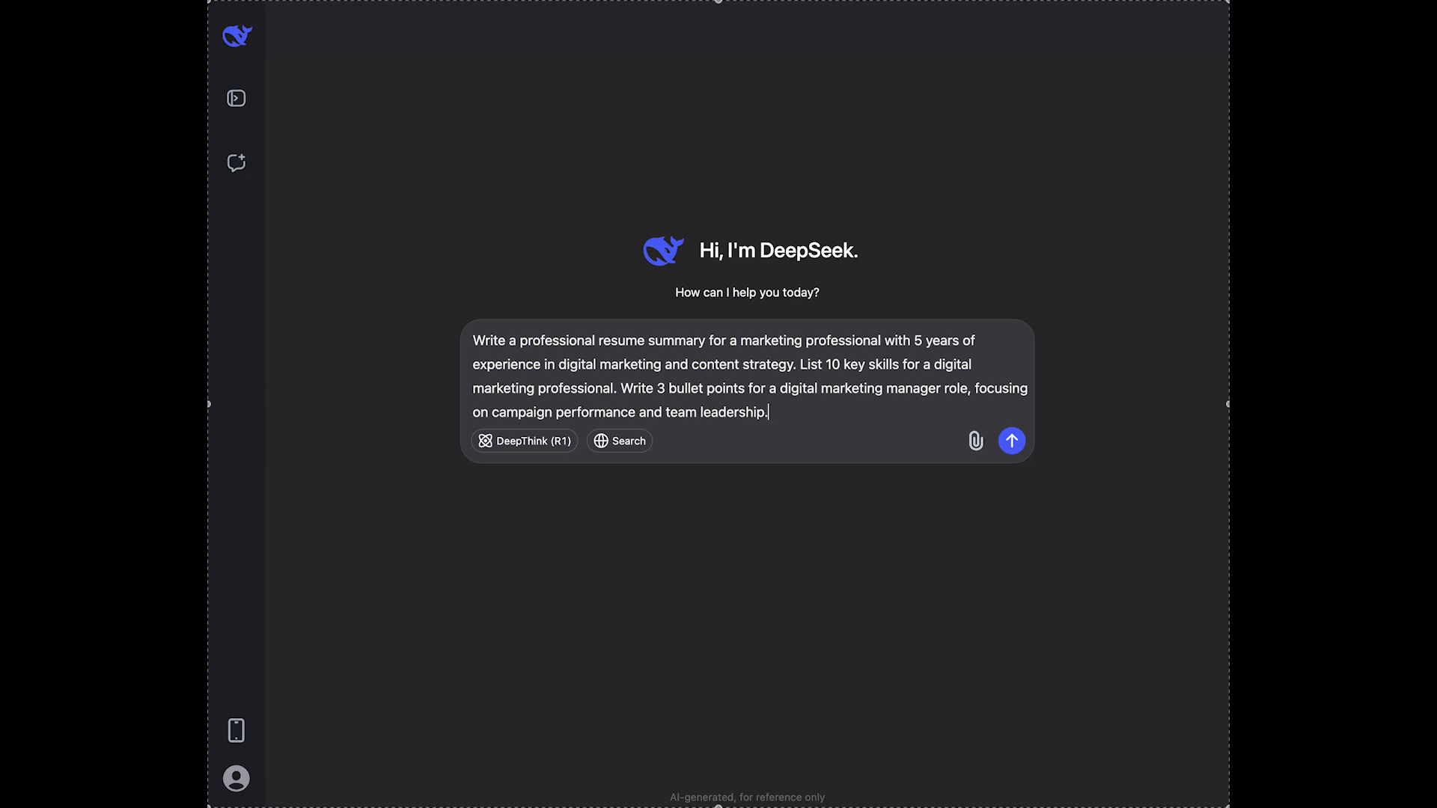
Step: Send the combined prompt and review the summary, 10 skills and 3 manager bullets returned
left_click(1012, 441)
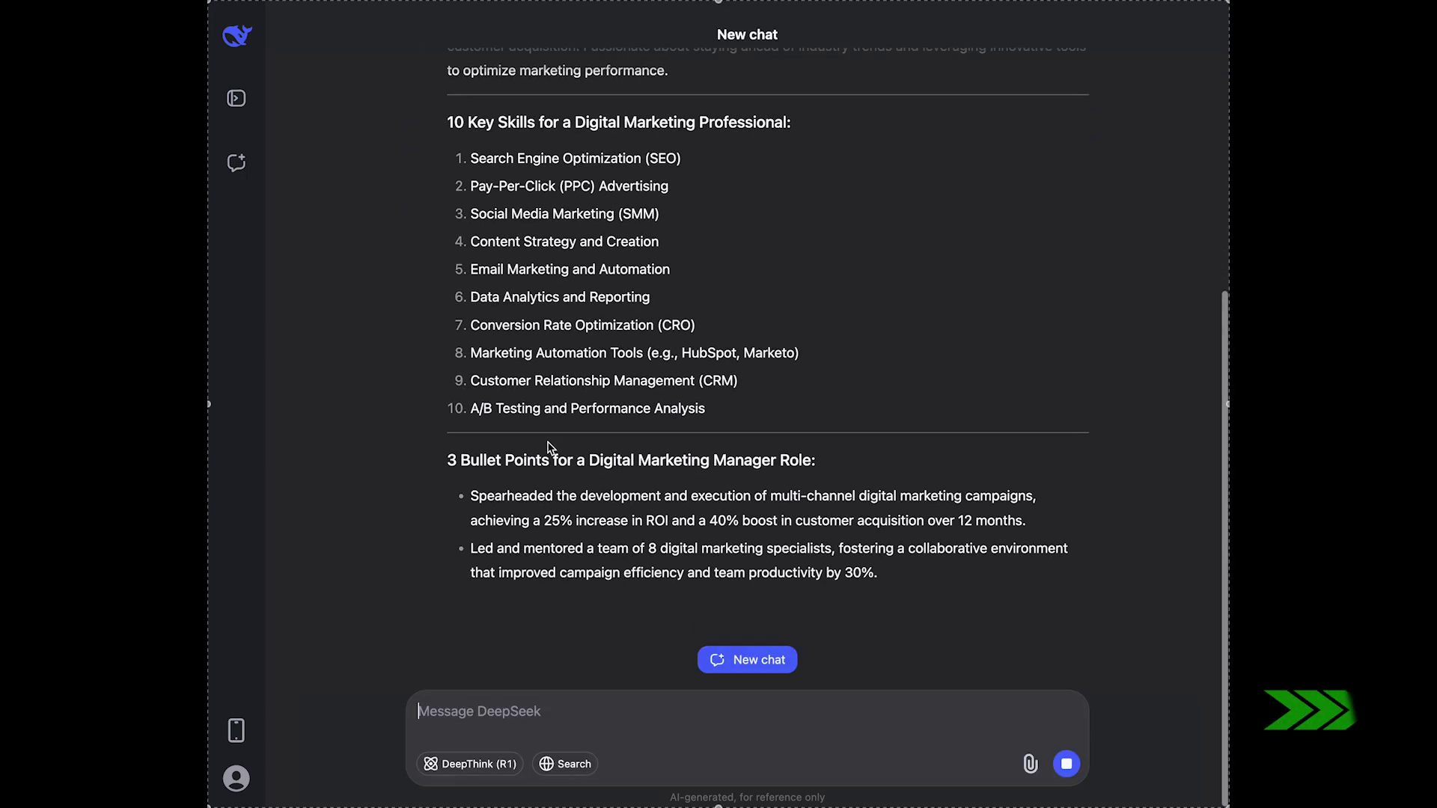
scroll(524, 419, "up", 2)
scroll(558, 314, "down", 4)
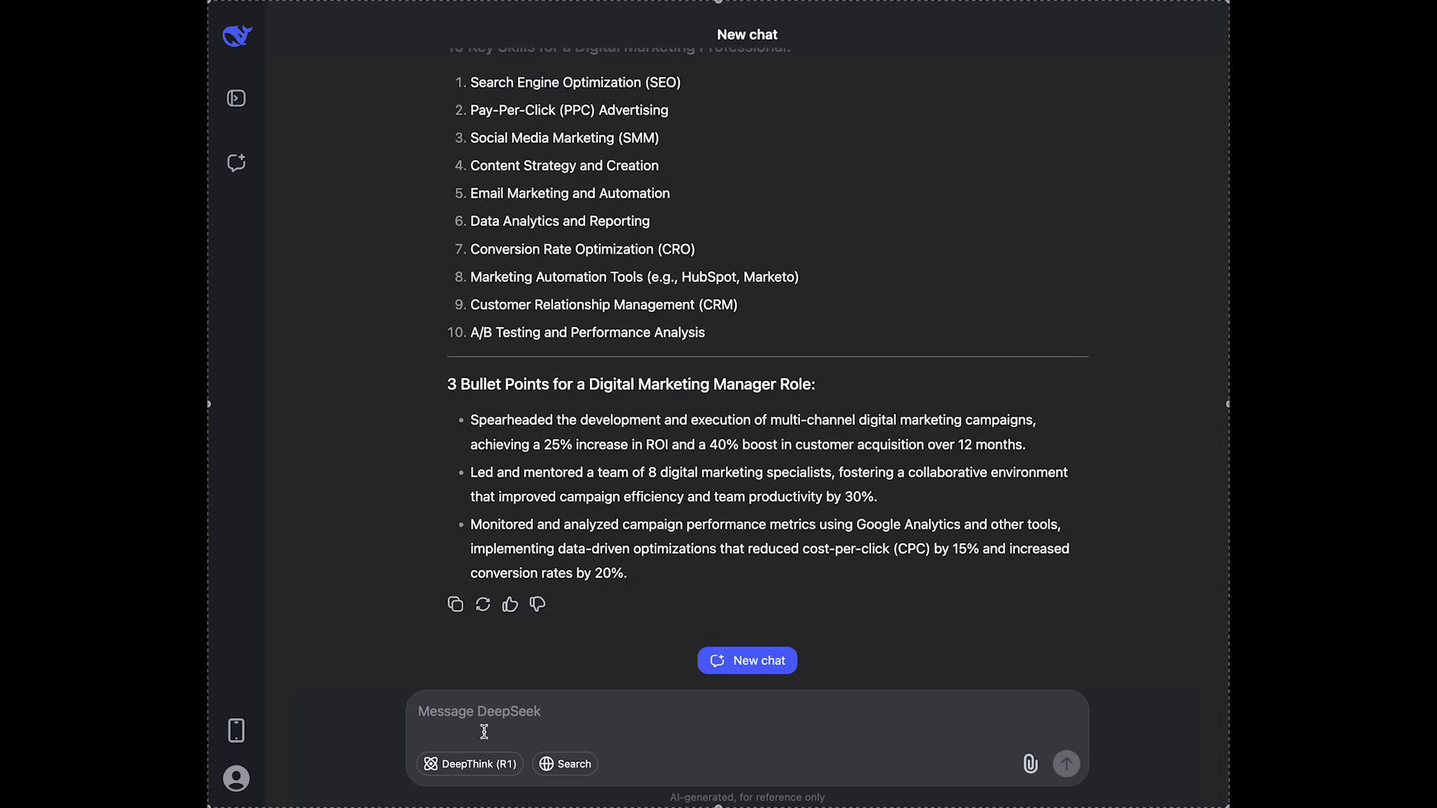
scroll(862, 374, "up", 2)
scroll(862, 374, "up", 1)
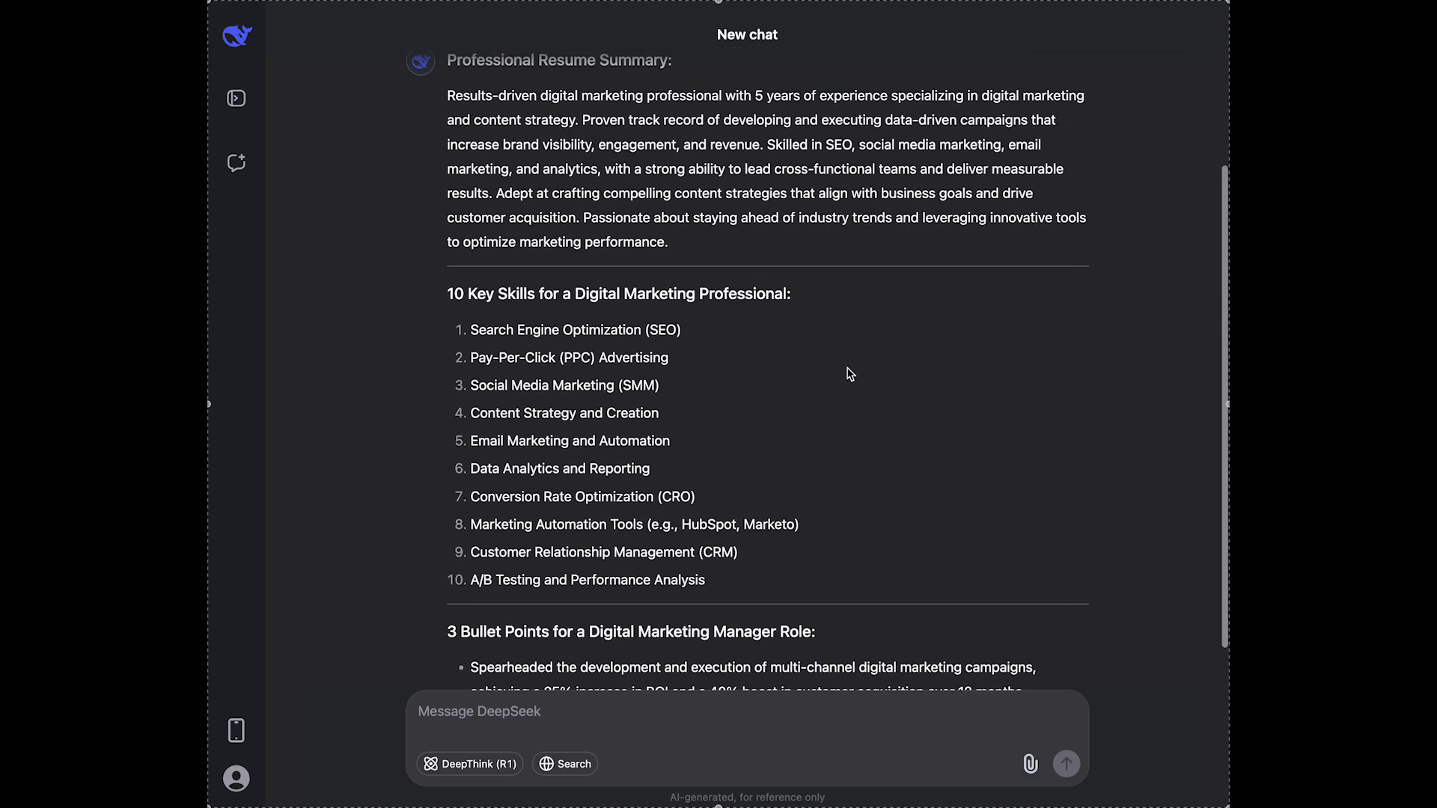
scroll(668, 432, "up", 1)
scroll(670, 431, "down", 5)
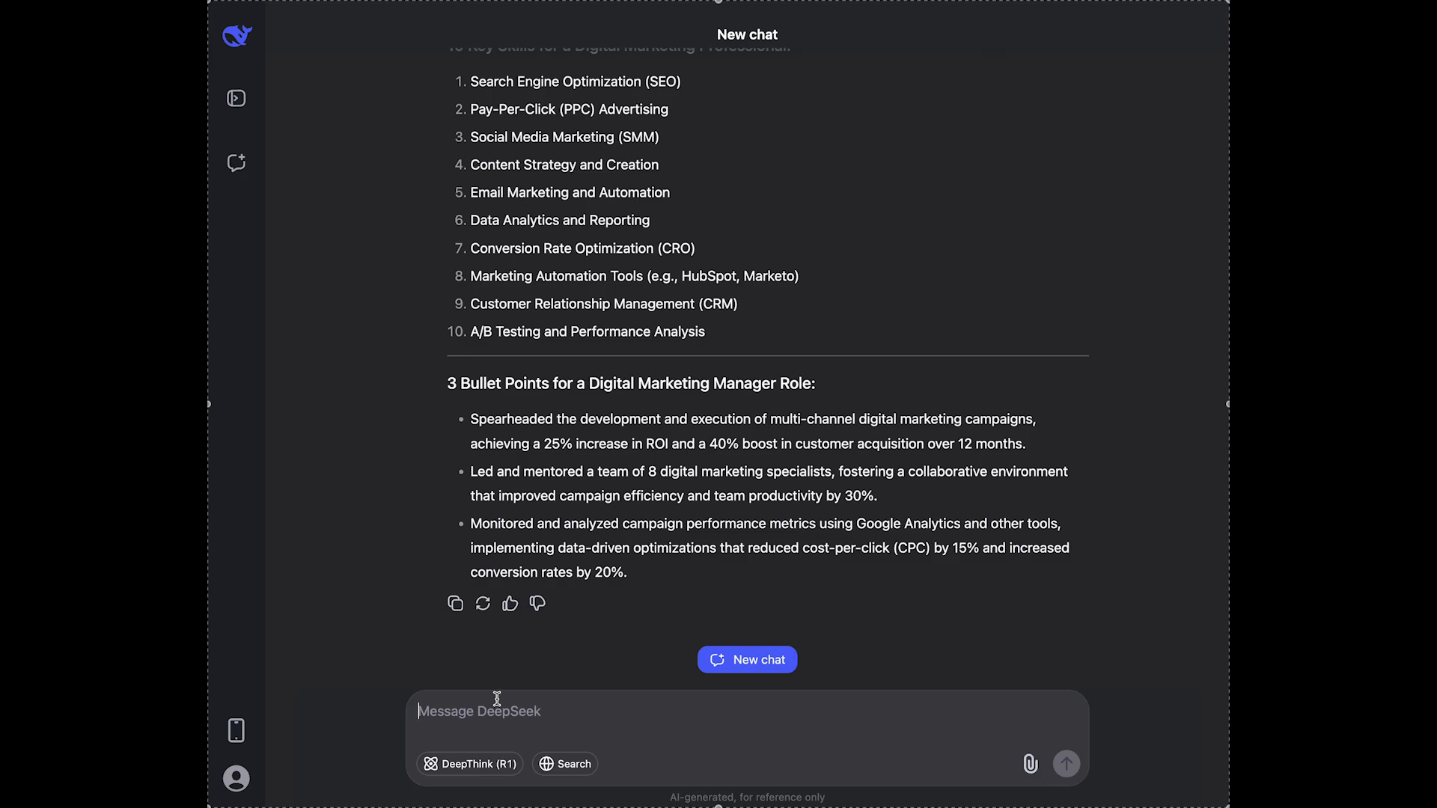
Step: Send 'summarize it all into an actual resume that is well formatted, summarized and professional.'
type("summarize it all into an actual resu")
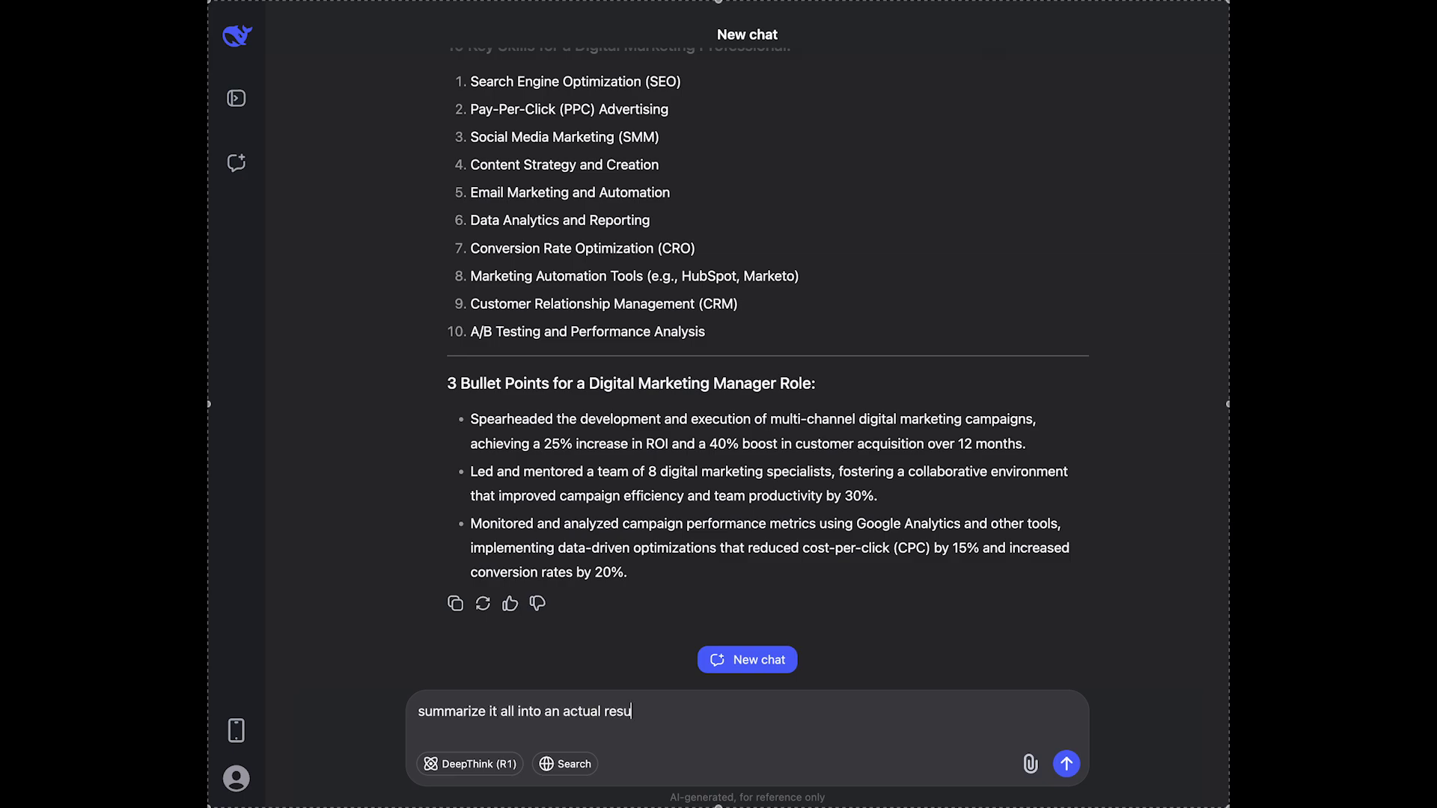
type("me that is well formatted, summarized and professional.")
key("Return")
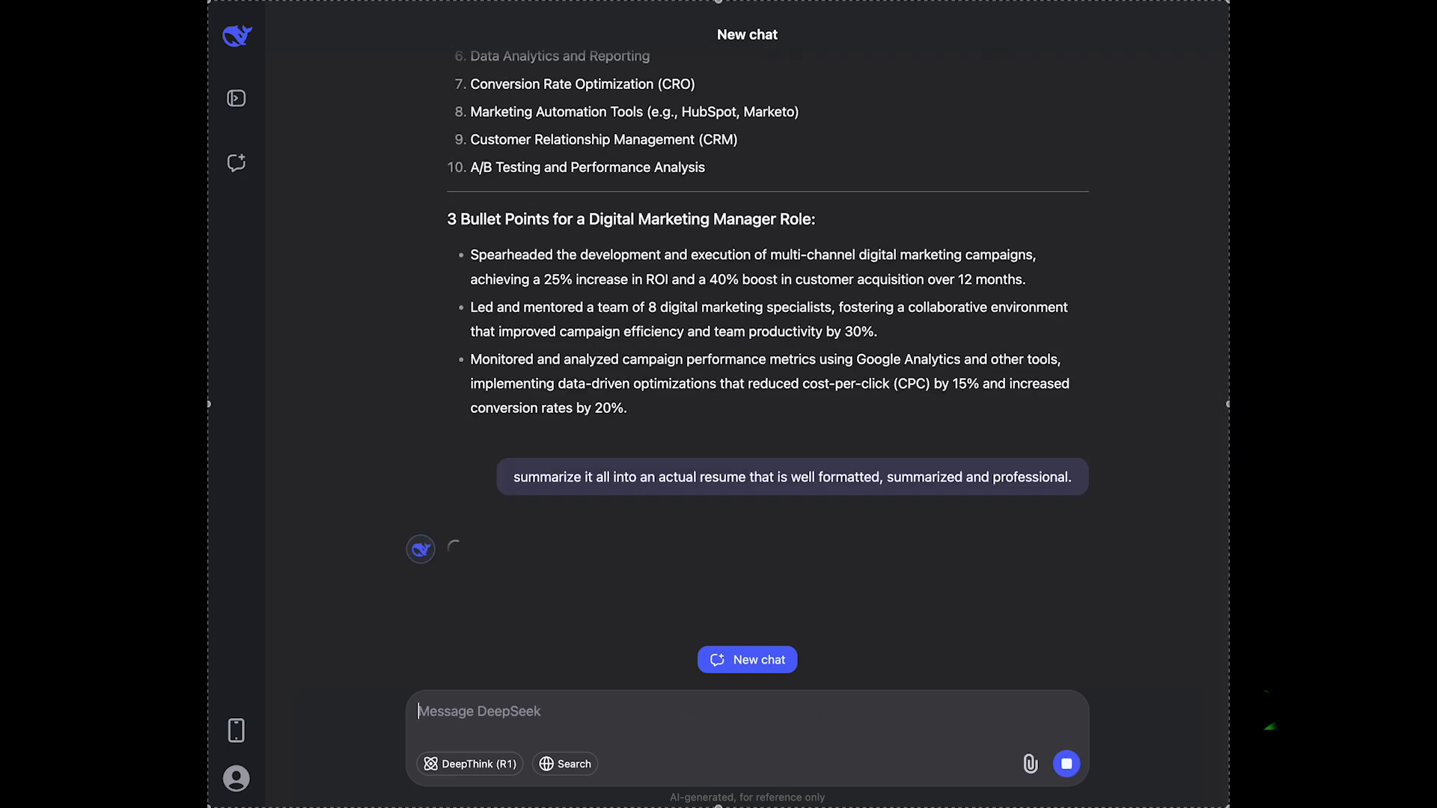
mouse_move(589, 426)
scroll(589, 425, "up", 1)
scroll(859, 262, "up", 3)
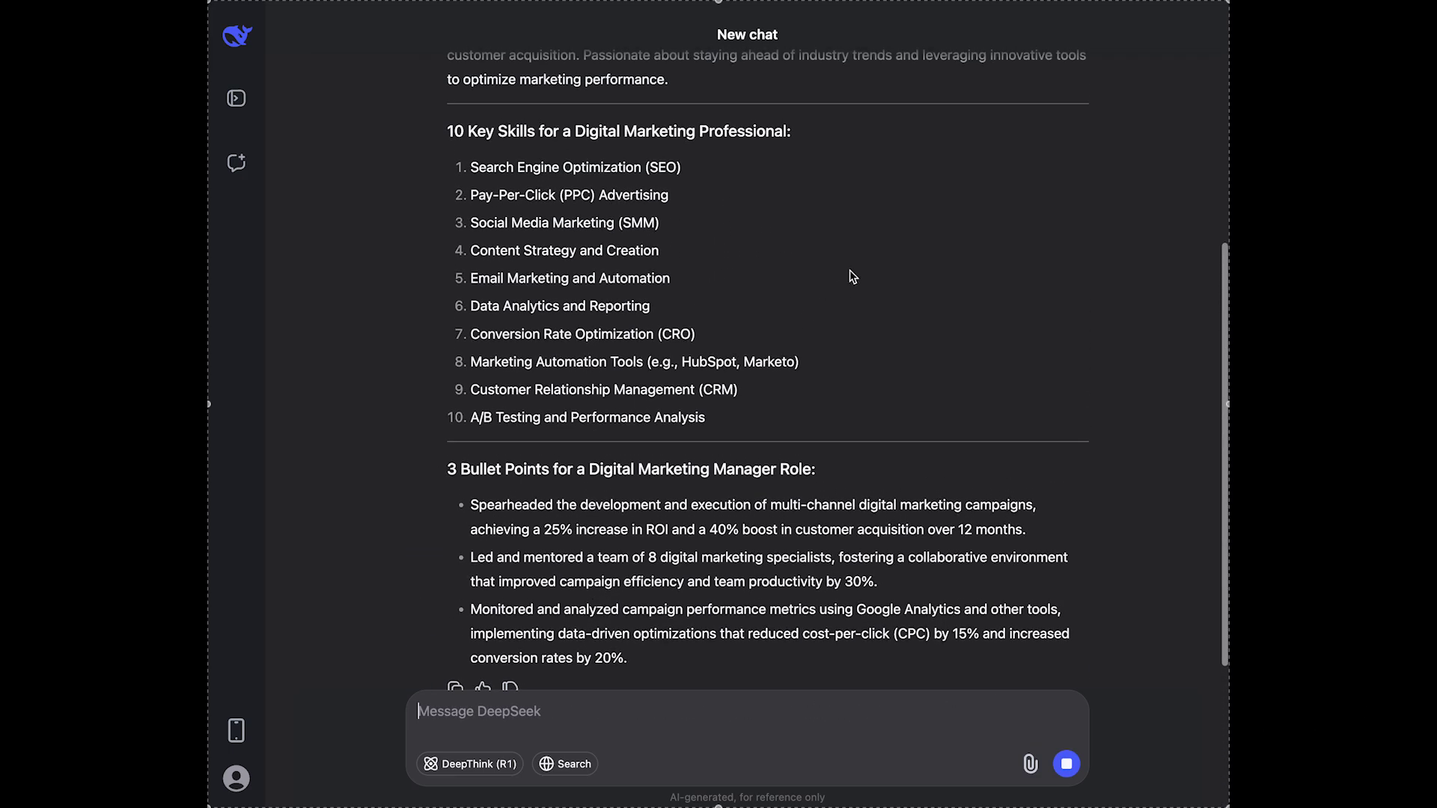
scroll(681, 389, "up", 4)
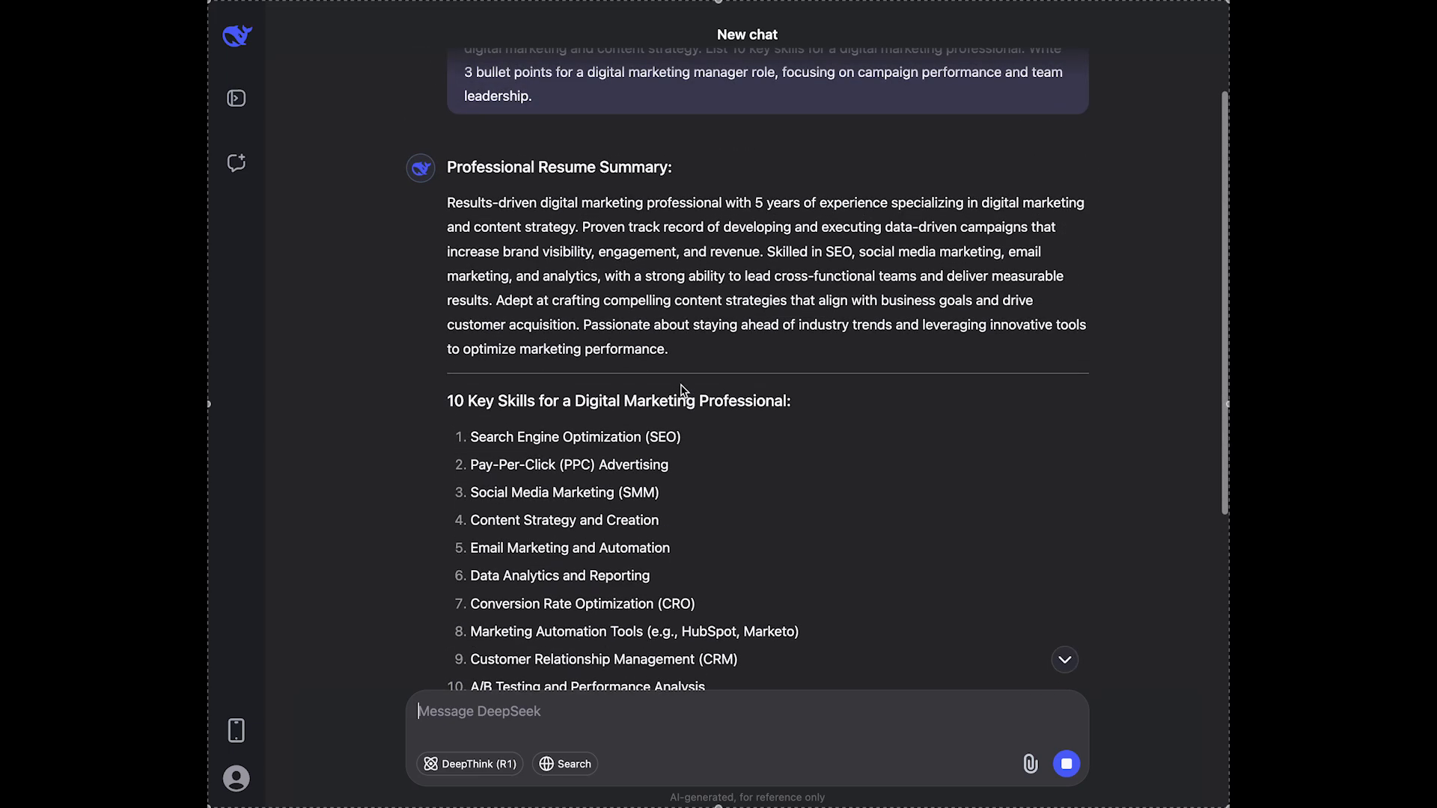
scroll(680, 390, "down", 8)
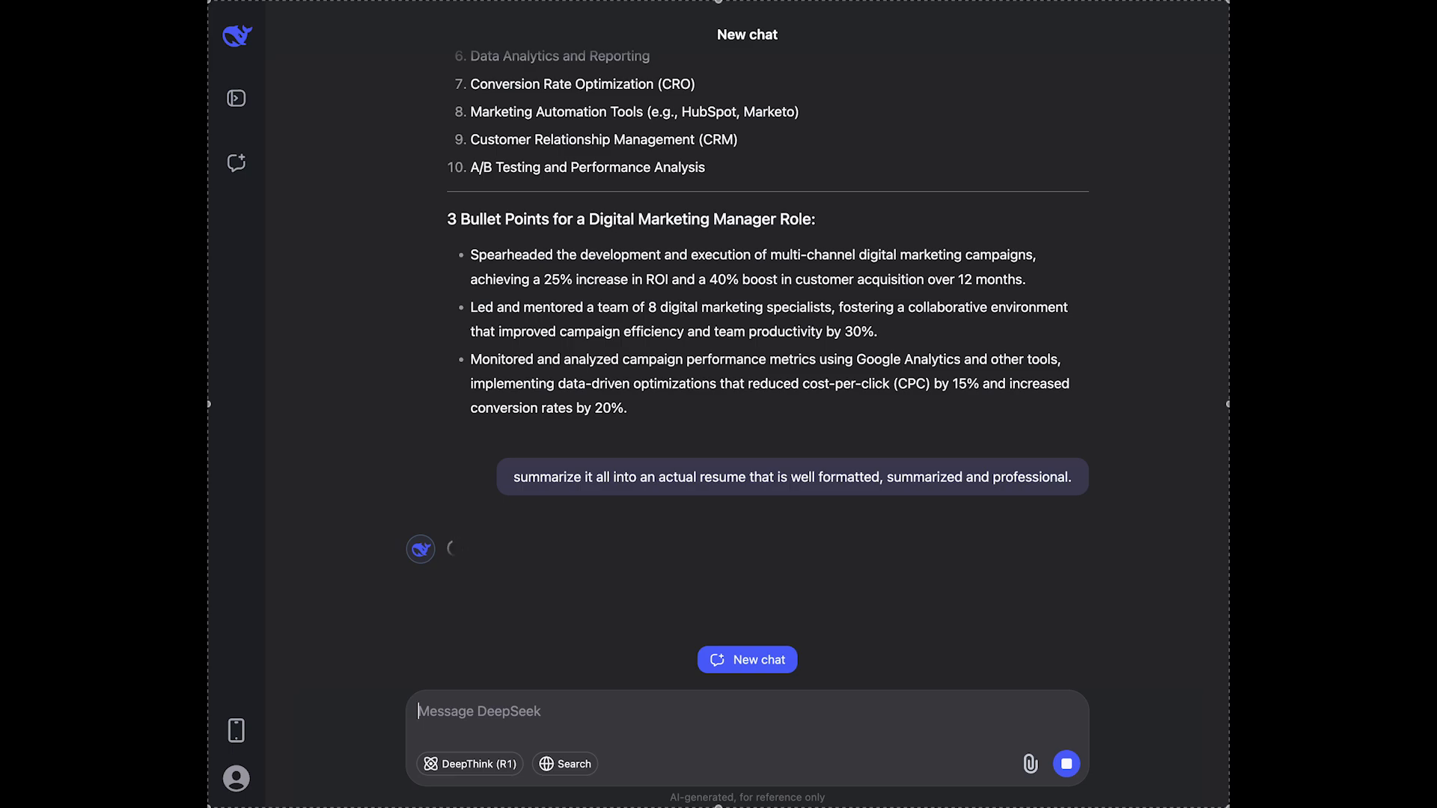
Step: Scroll the chat to check the reply, which reads 'The server is busy. Please try again later.'
scroll(541, 488, "up", 10)
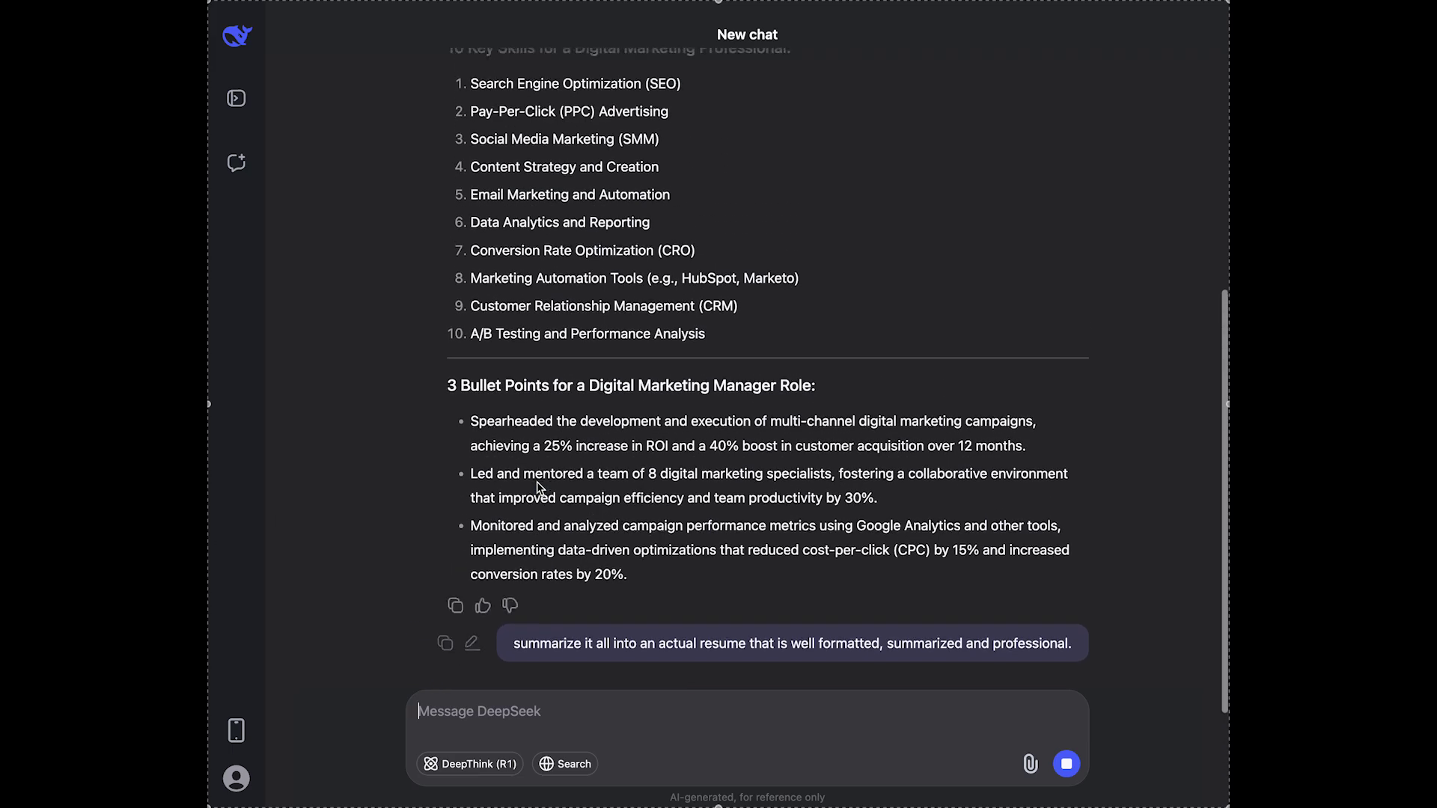
scroll(540, 488, "up", 2)
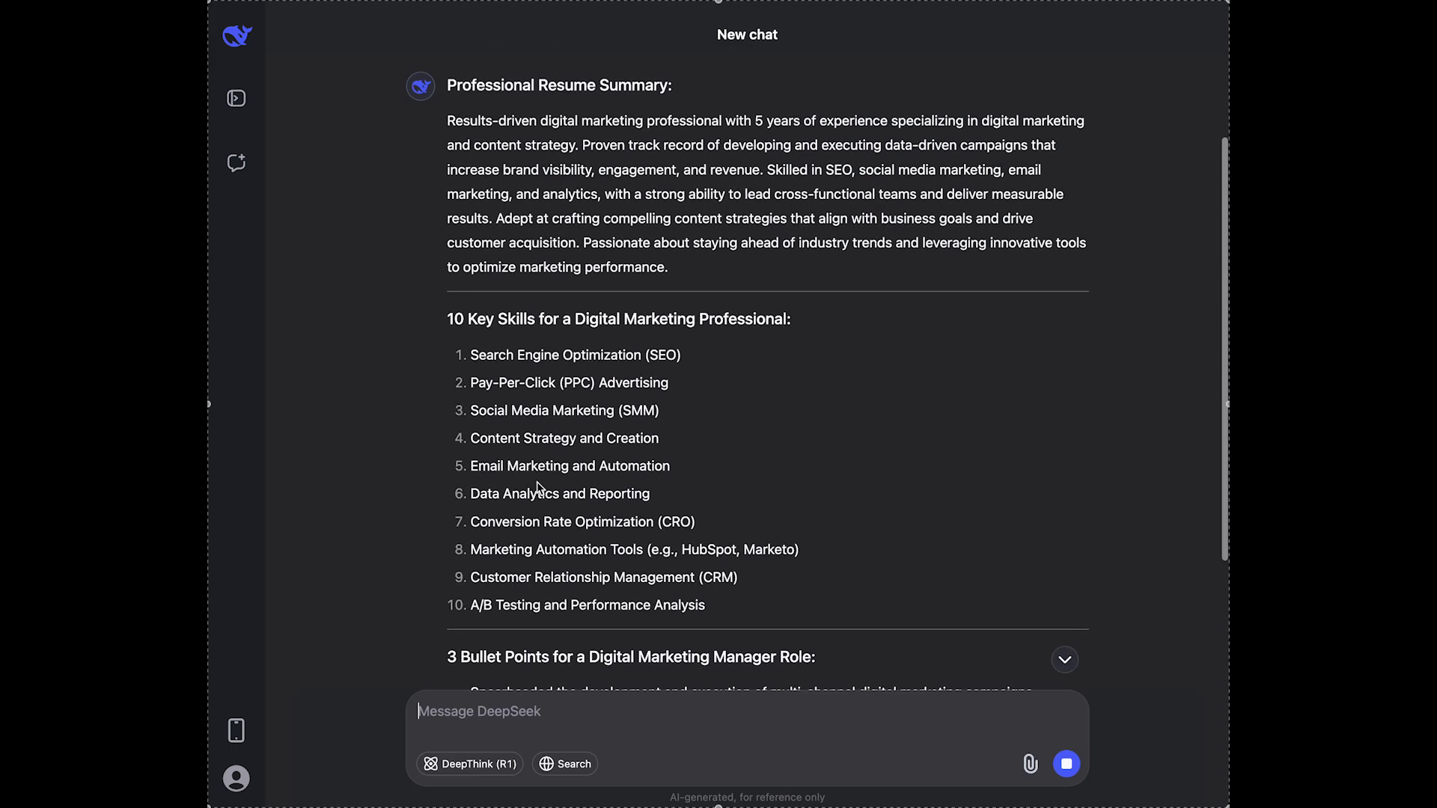
scroll(537, 422, "down", 1)
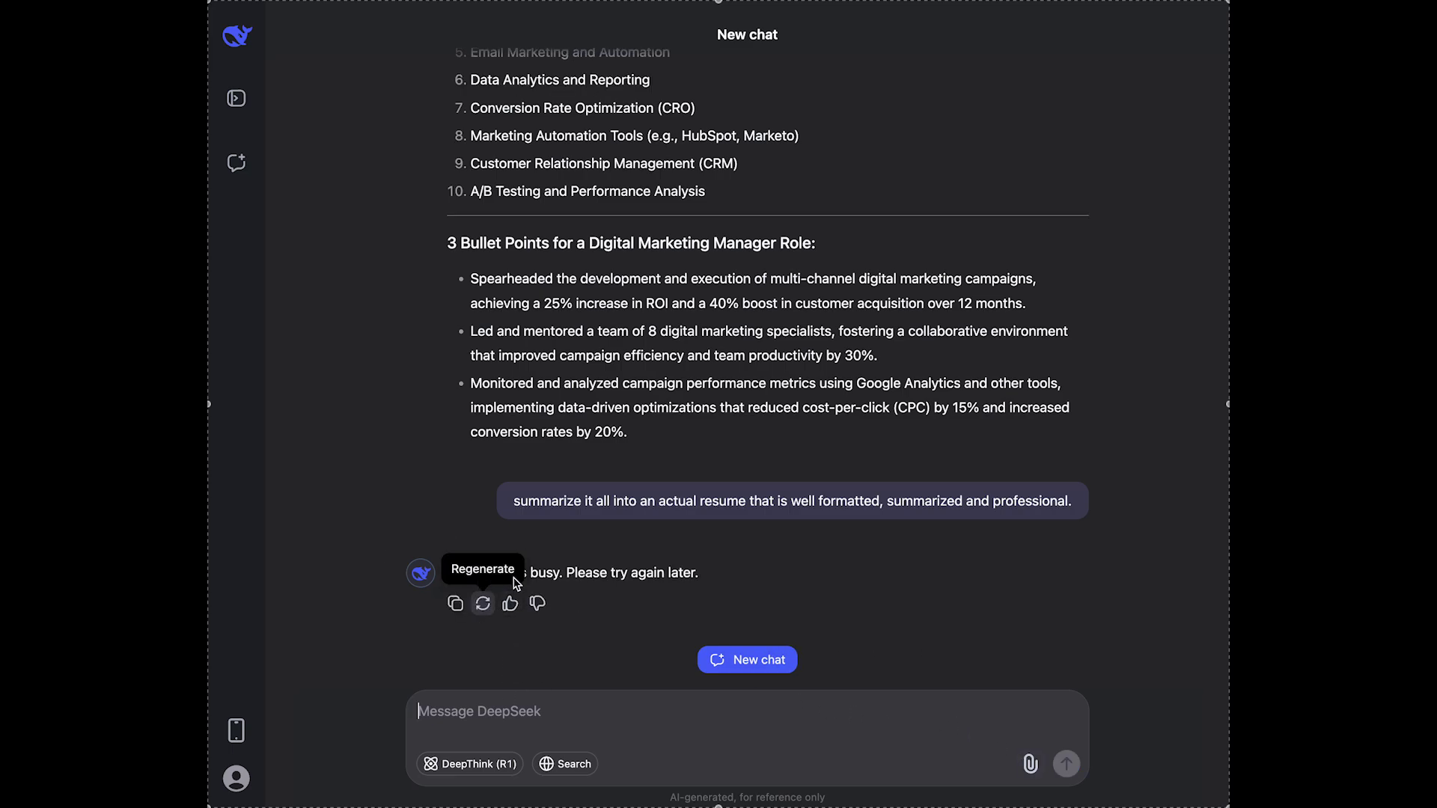
Step: Regenerate the failed server-busy reply to get a new formatted resume answer
left_click(483, 604)
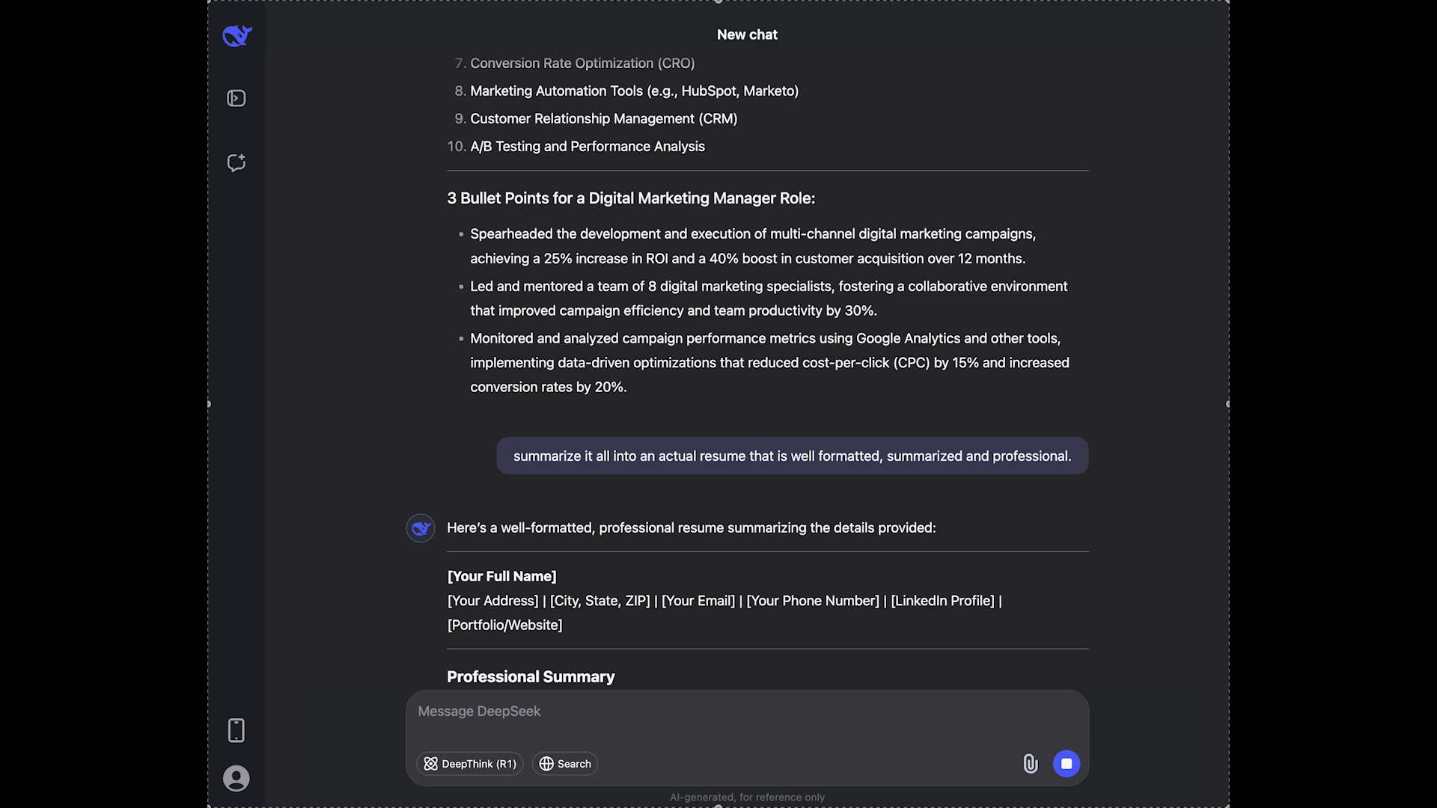
Step: Scroll through the finished resume, from Key Skills to Technical Proficiencies and the closing note
scroll(531, 489, "down", 2)
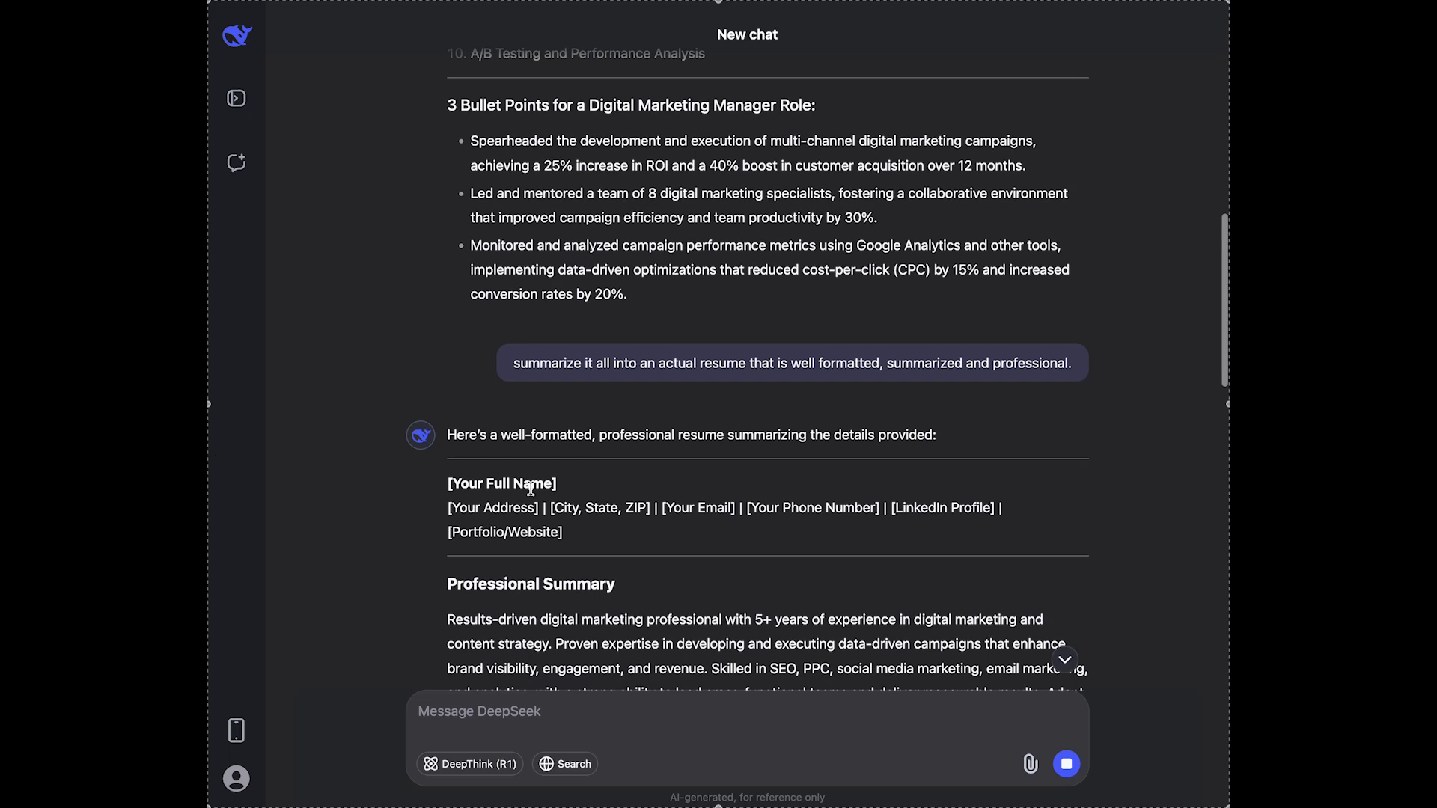
scroll(531, 489, "down", 10)
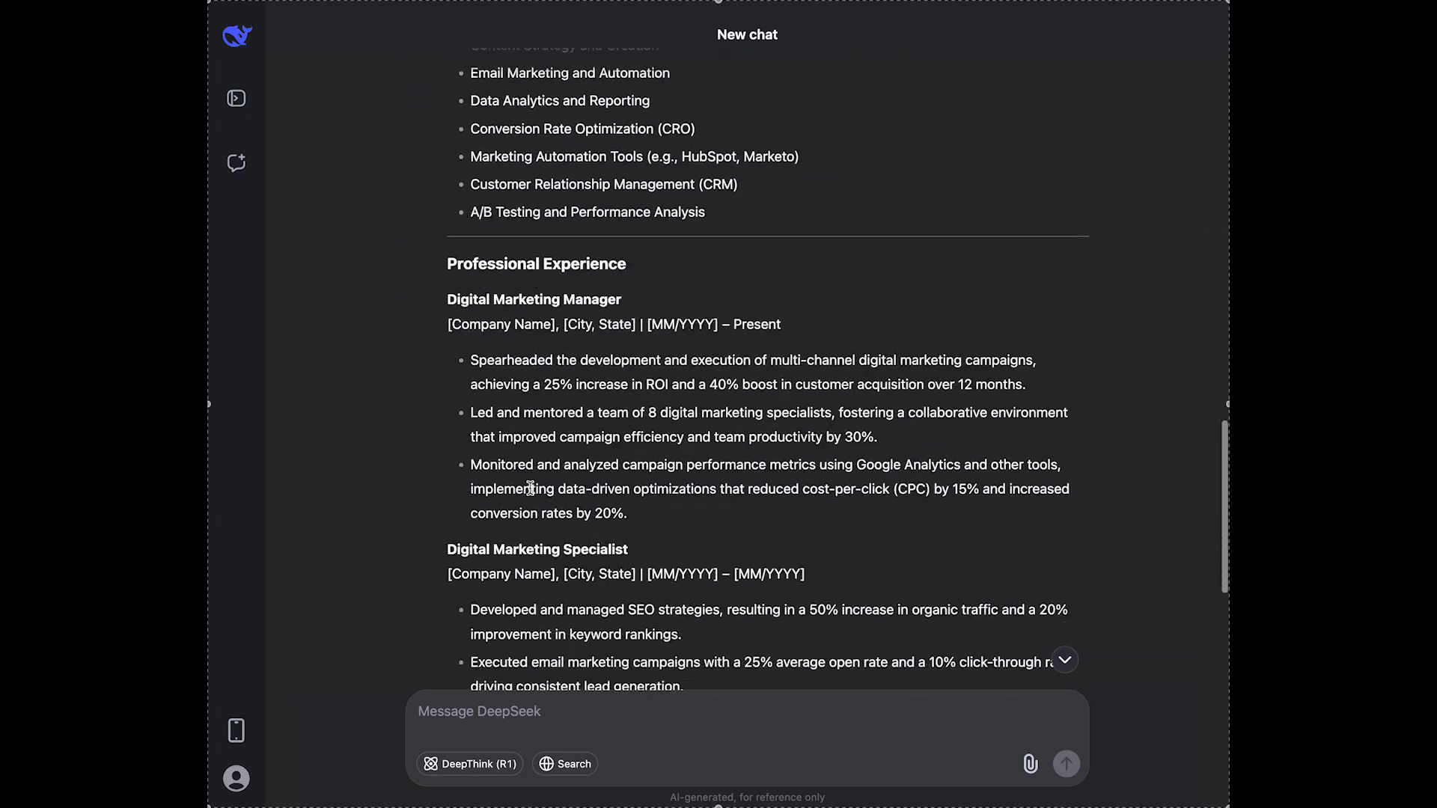
scroll(530, 489, "down", 10)
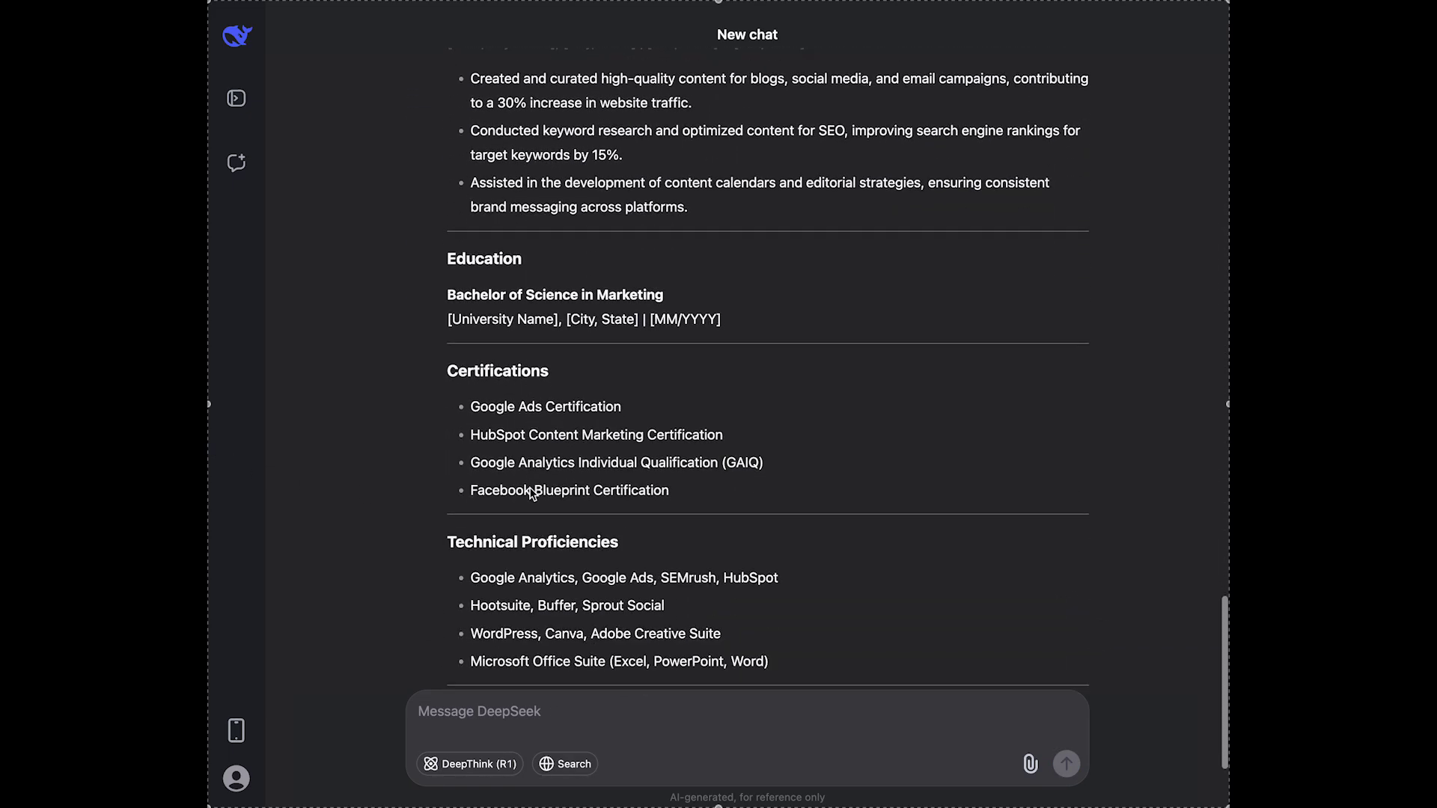
scroll(531, 491, "down", 3)
scroll(530, 493, "up", 15)
scroll(530, 492, "up", 8)
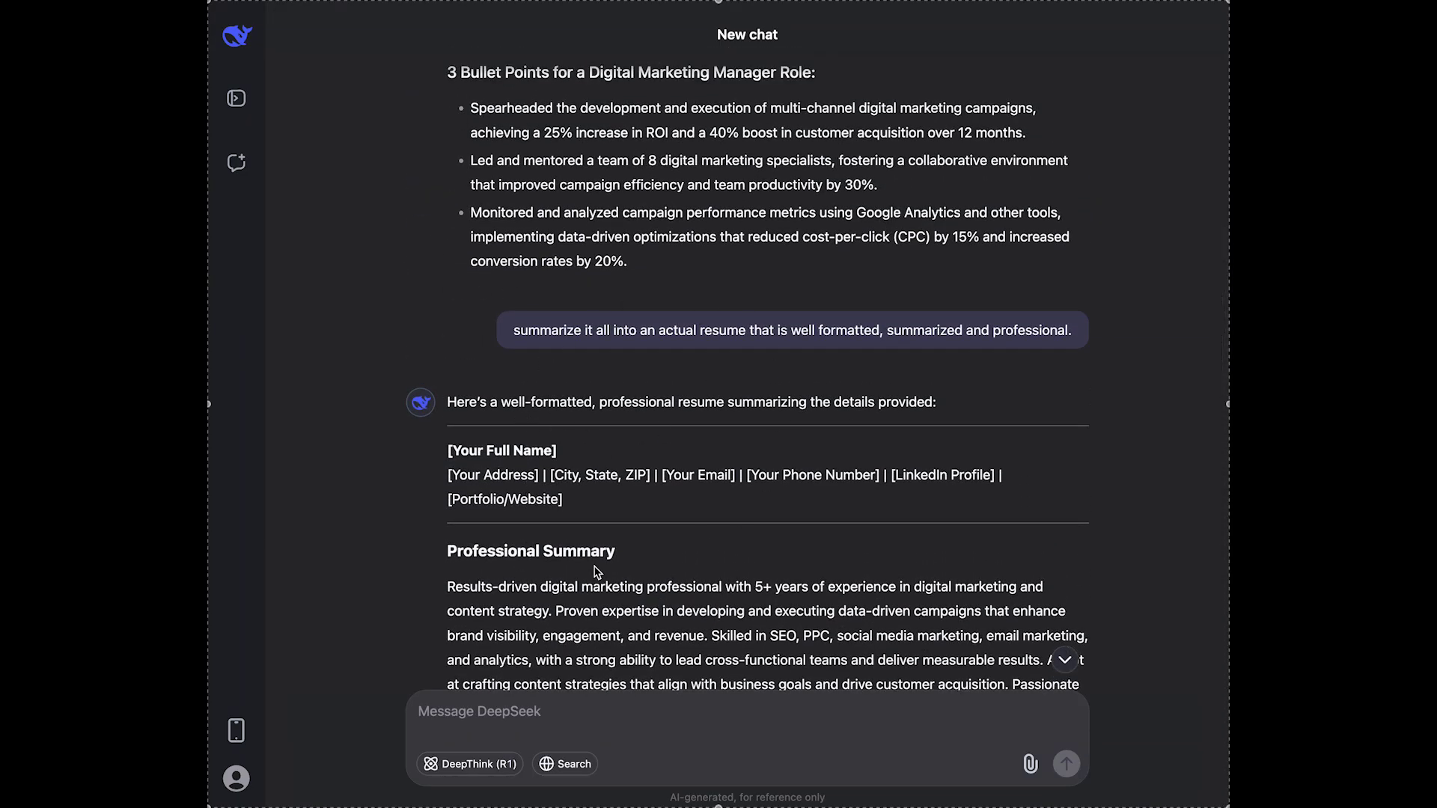
scroll(597, 572, "down", 15)
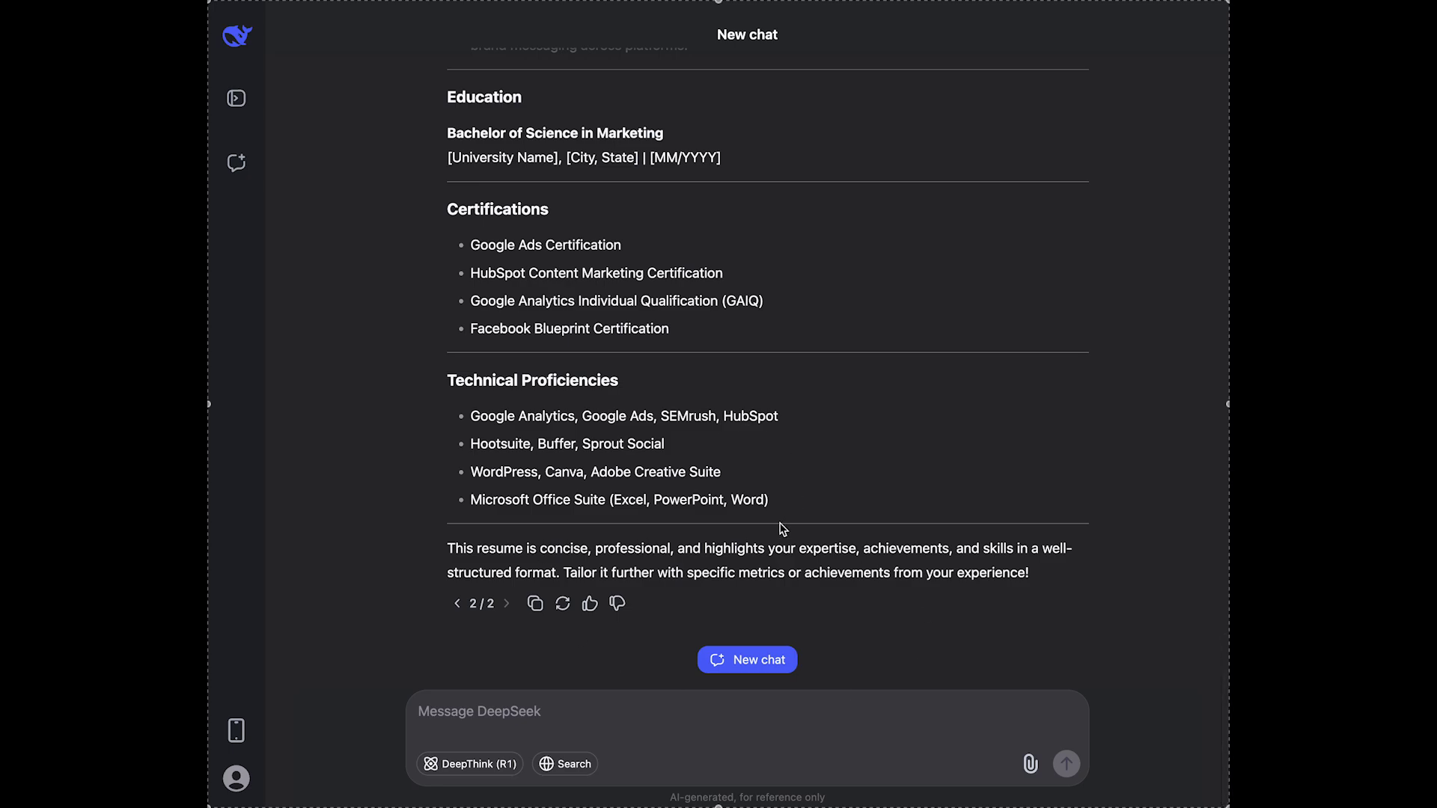
scroll(782, 529, "up", 1)
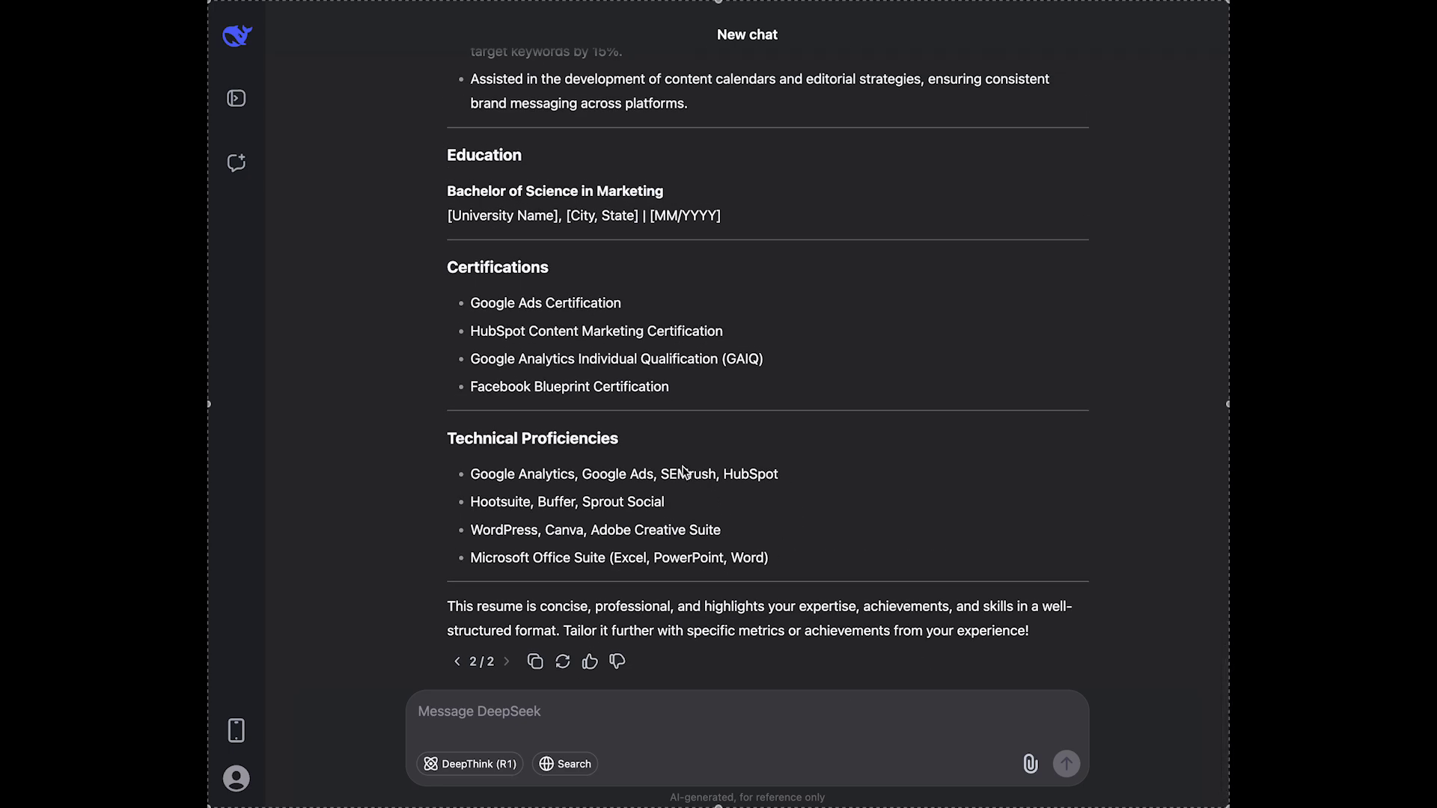